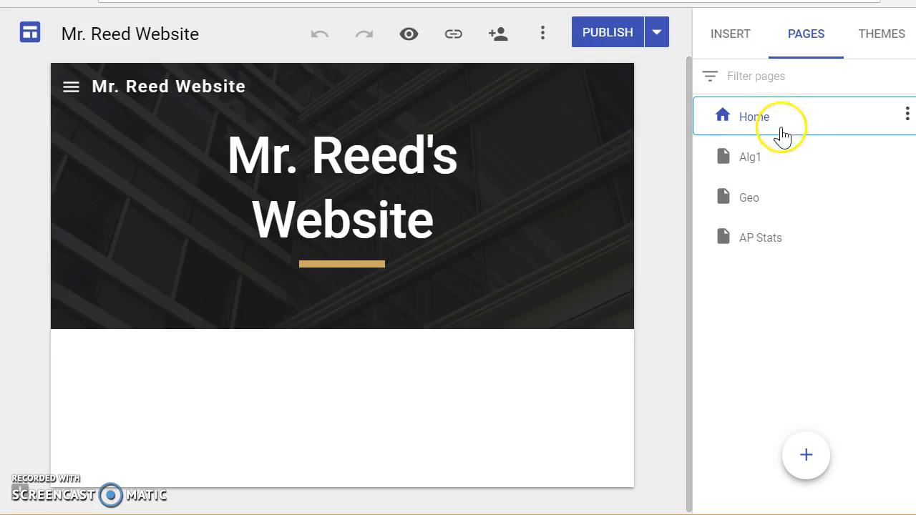
# Add a text box below the Home page banner reading "Welcome to my site!" and start a new line under it.
pyautogui.click(769, 208)
pyautogui.click(773, 128)
pyautogui.click(773, 132)
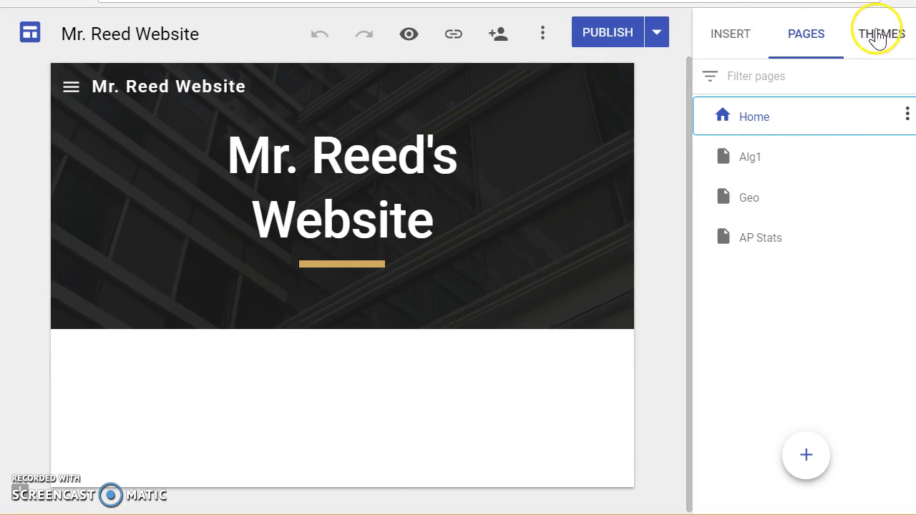
pyautogui.click(738, 42)
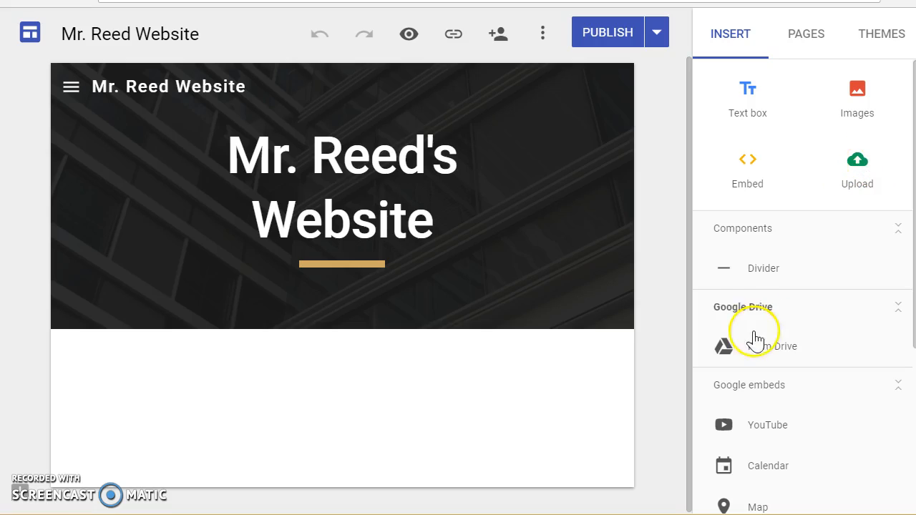
pyautogui.moveTo(422, 326)
pyautogui.click(748, 91)
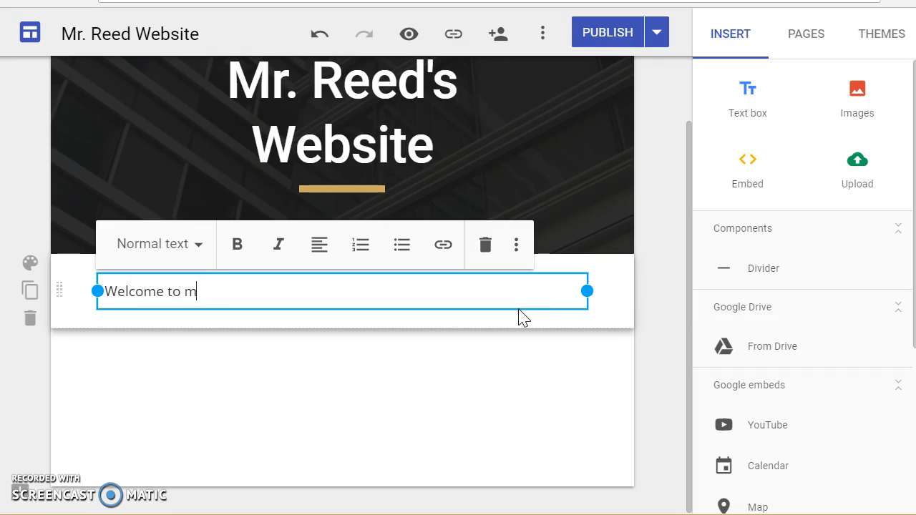
pyautogui.write('Welcome to my site!')
pyautogui.press('Return')
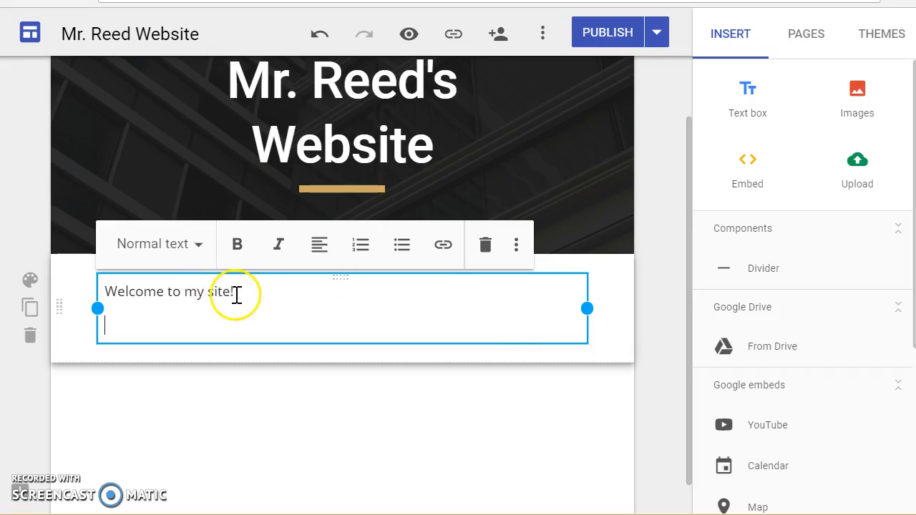
# Try the Heading style on the "Welcome to my site!" line, and undo it.
pyautogui.moveTo(236, 294); pyautogui.dragTo(95, 291)
pyautogui.click(191, 245)
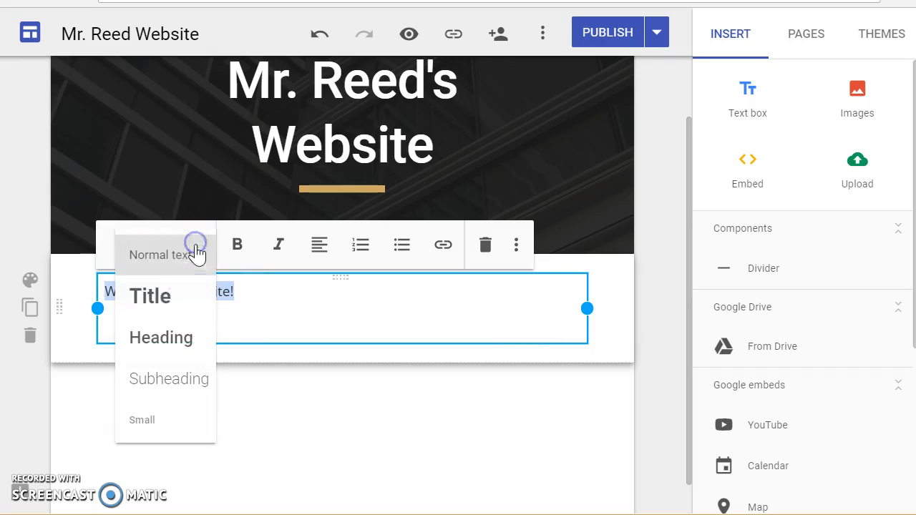
pyautogui.click(168, 336)
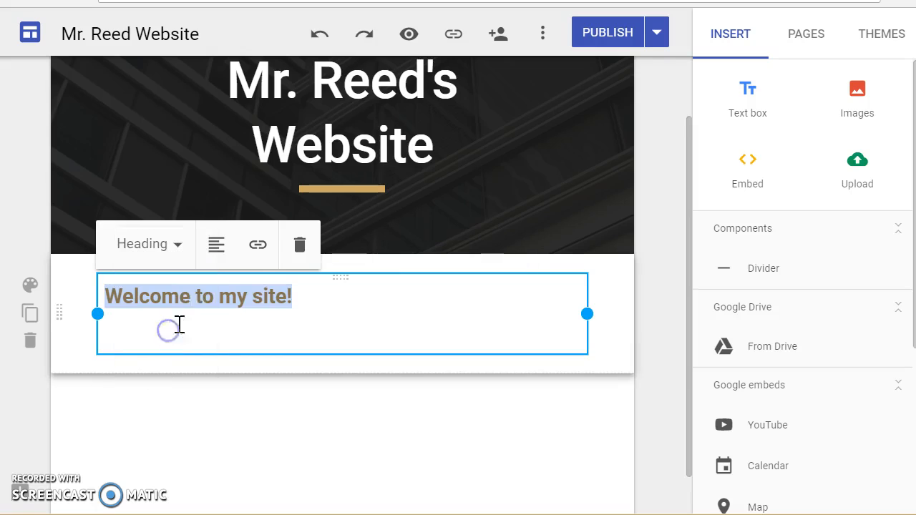
pyautogui.click(293, 308)
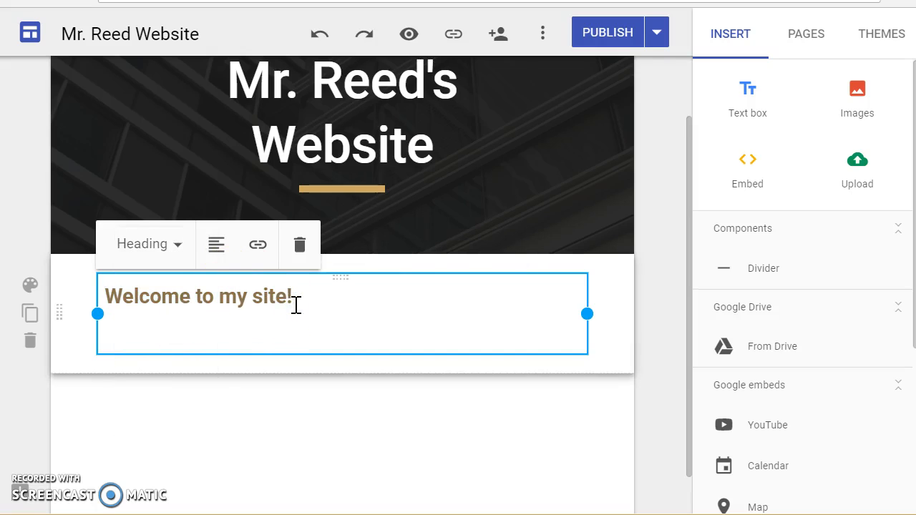
pyautogui.hotkey('ctrl', 'z')
# Make the "Welcome to my site!" line bold and italic, and write "I love math" on the line beneath it.
pyautogui.moveTo(278, 299); pyautogui.dragTo(51, 289)
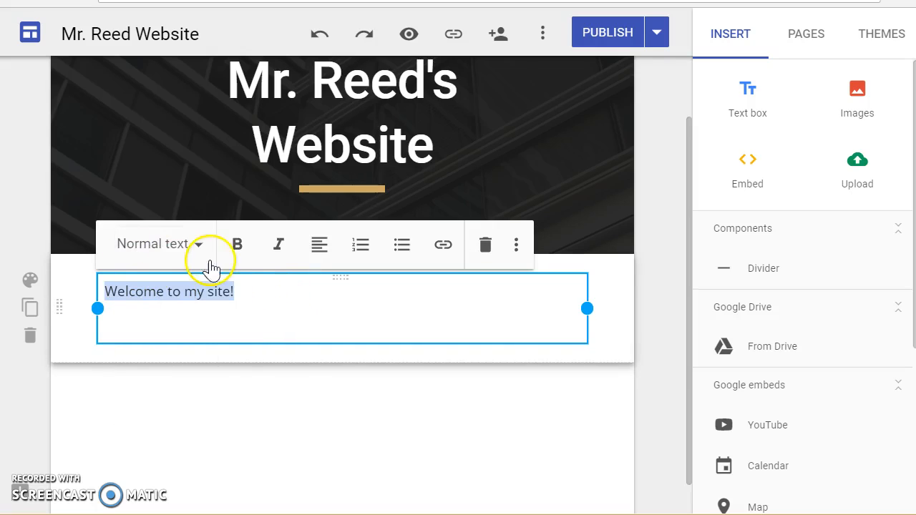
pyautogui.click(238, 252)
pyautogui.click(281, 250)
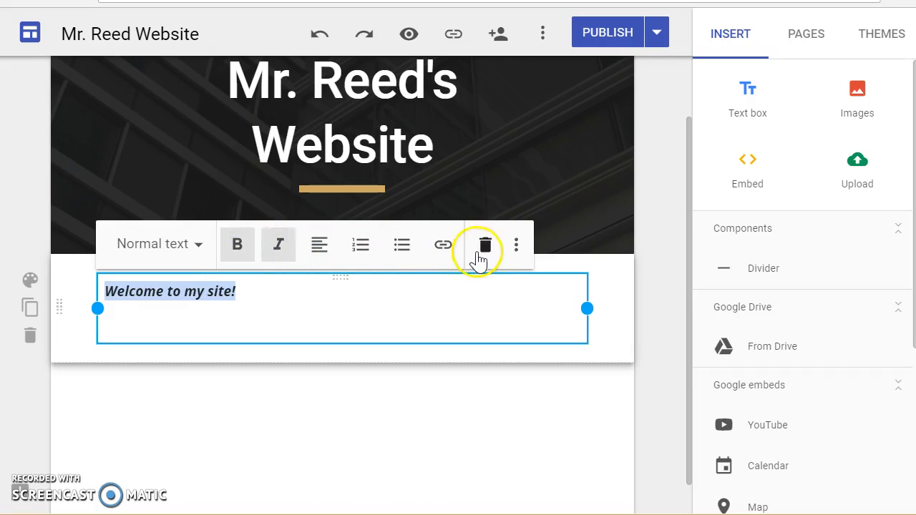
pyautogui.click(516, 251)
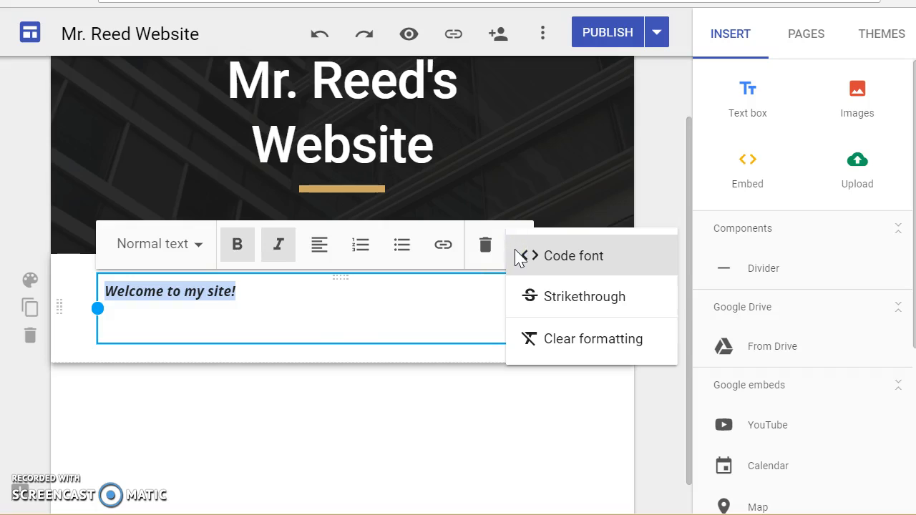
pyautogui.click(321, 326)
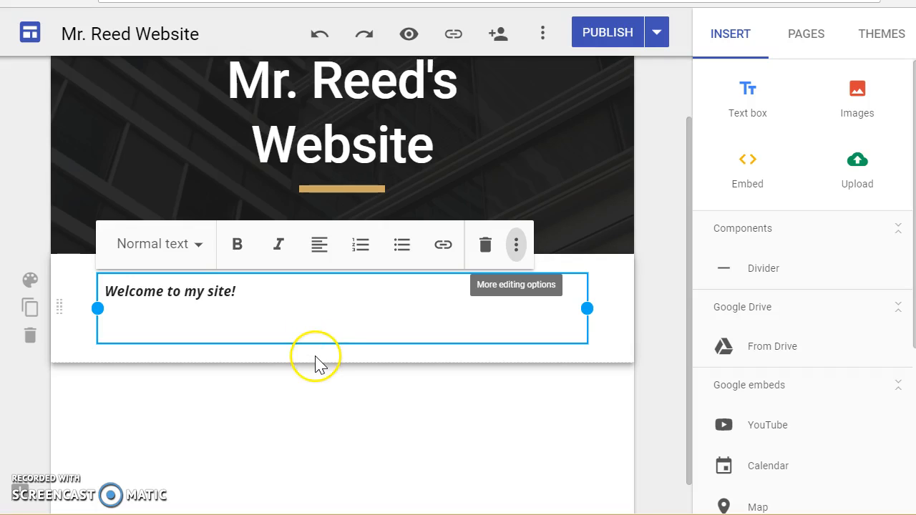
pyautogui.click(274, 325)
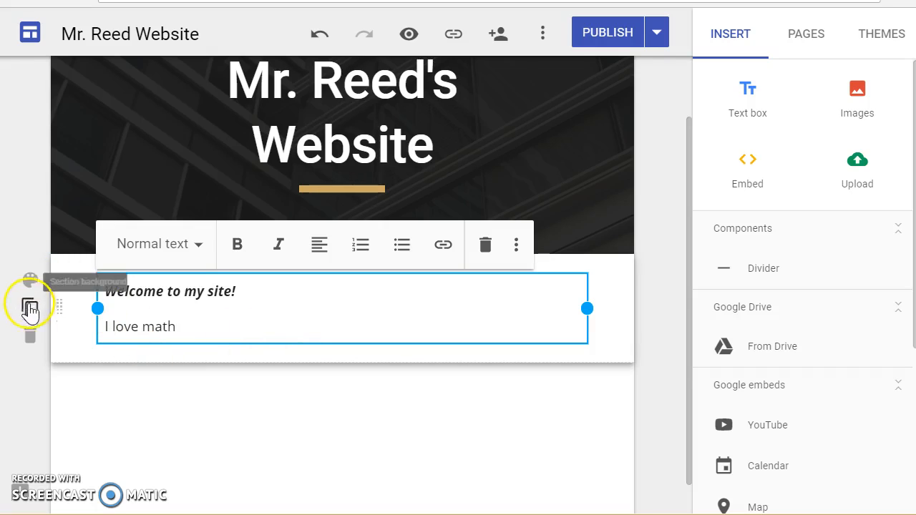
# Set the welcome section's background style to Emphasis 1 and add a divider below its text.
pyautogui.click(31, 278)
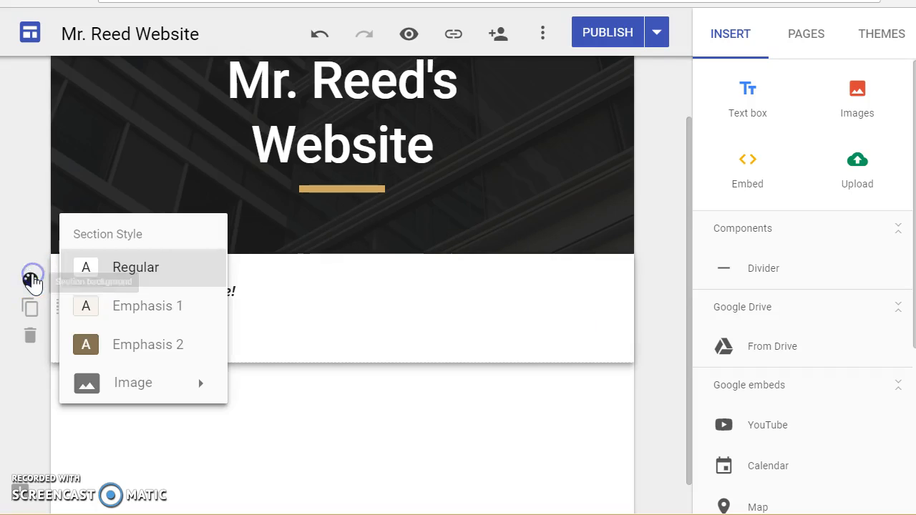
pyautogui.click(366, 304)
pyautogui.click(32, 278)
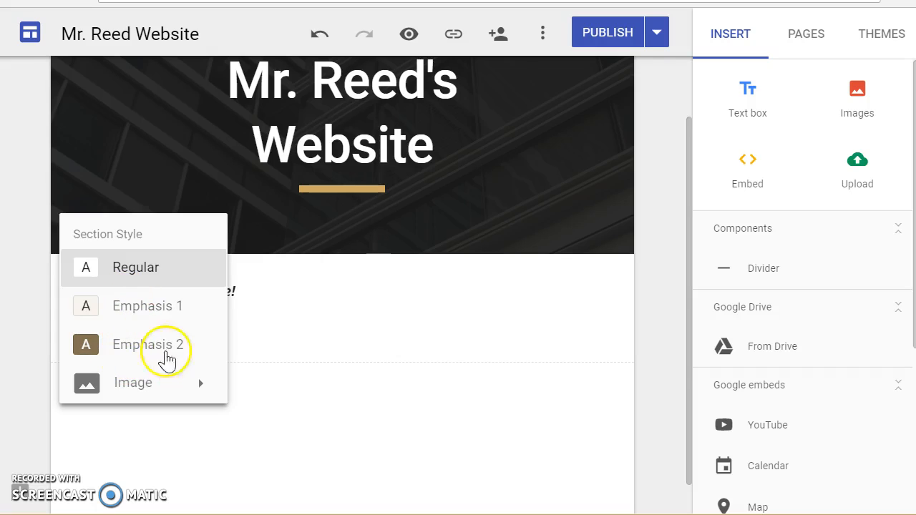
pyautogui.click(150, 309)
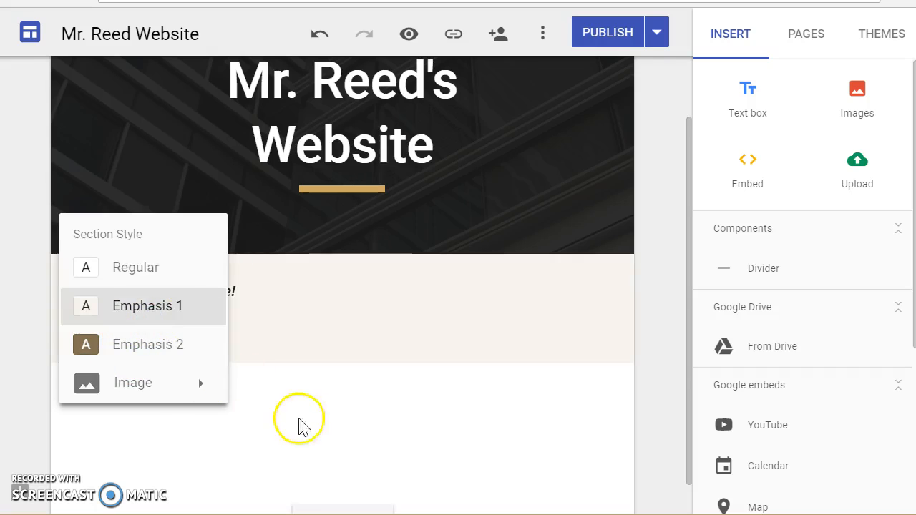
pyautogui.click(760, 268)
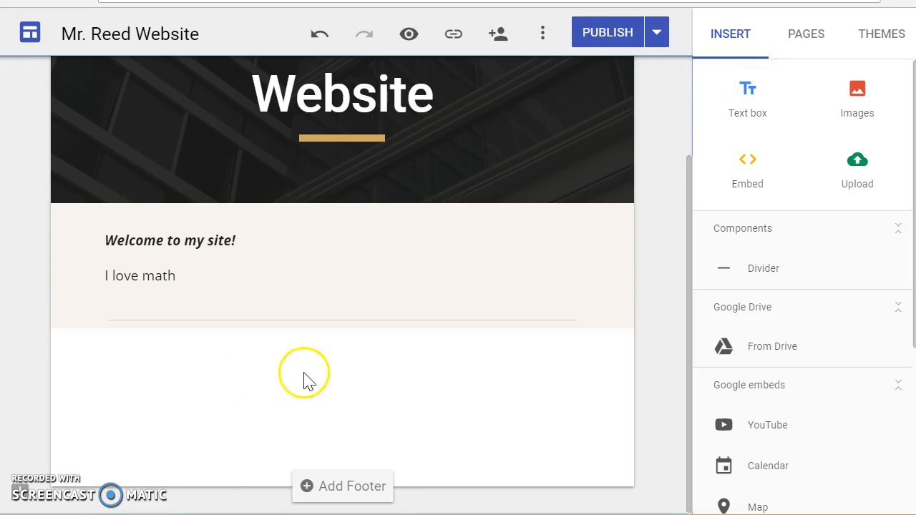
# Add a text box in the blank area below the divider with two lines, each reading "more text here".
pyautogui.doubleClick(271, 365)
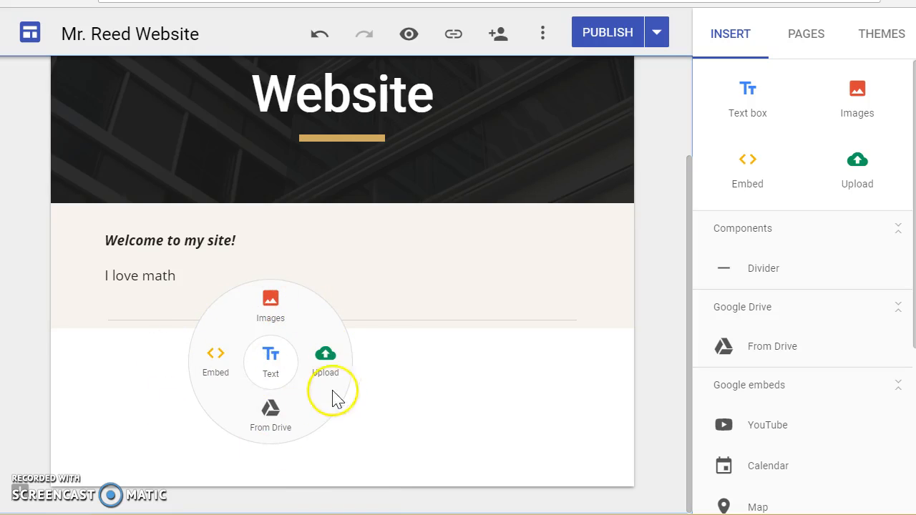
pyautogui.click(274, 368)
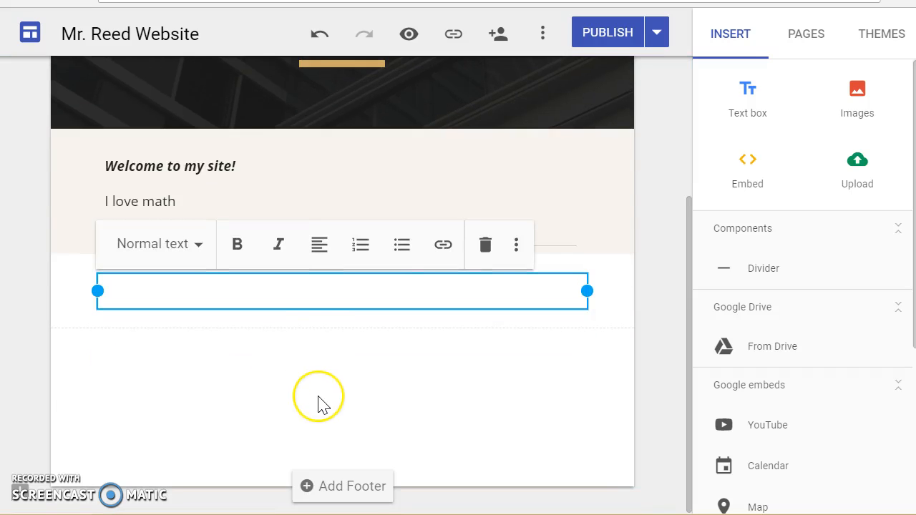
pyautogui.write('more text here')
pyautogui.press('Return')
pyautogui.write('mo')
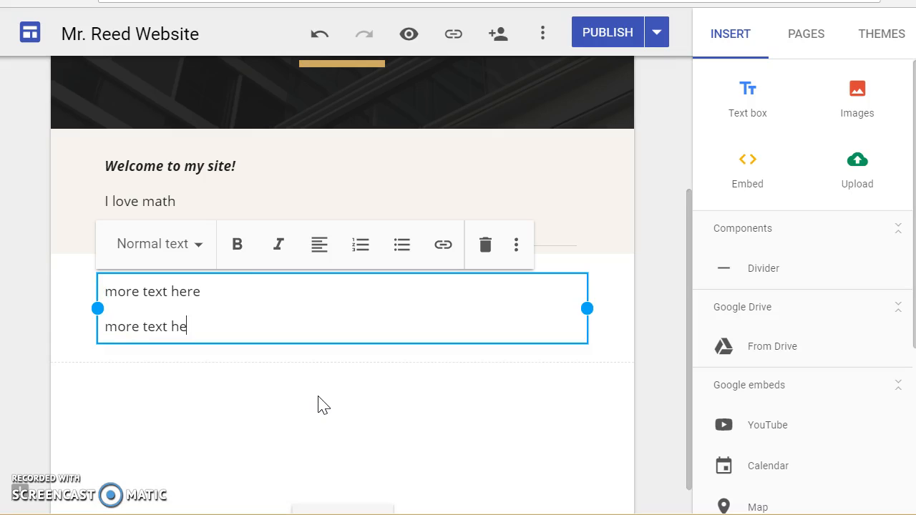
pyautogui.click(323, 404)
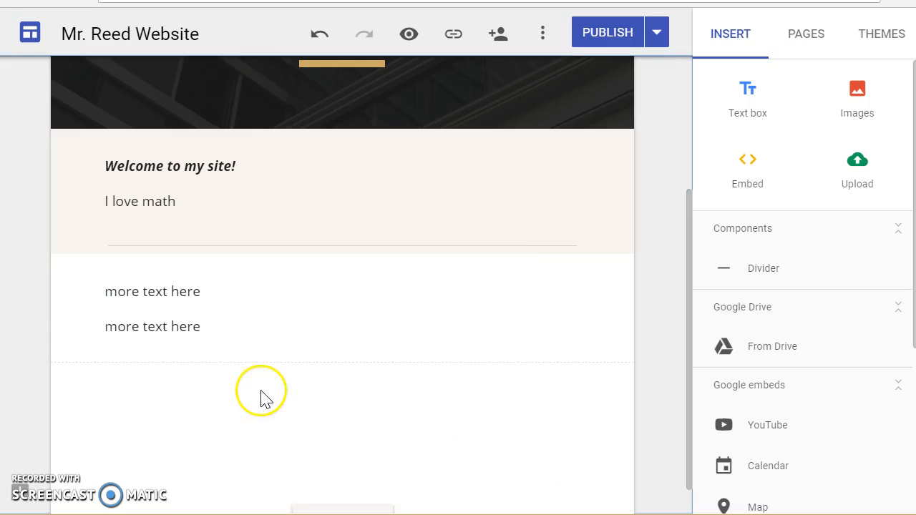
# Insert the "Copy of FDHS Acad…" PDF from the first "academy information" folder in Google Drive below the text.
pyautogui.doubleClick(317, 417)
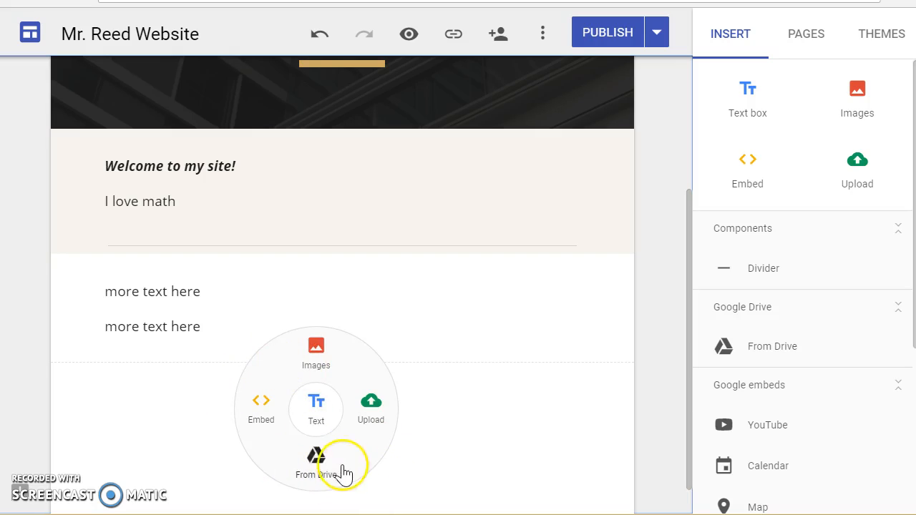
pyautogui.click(316, 465)
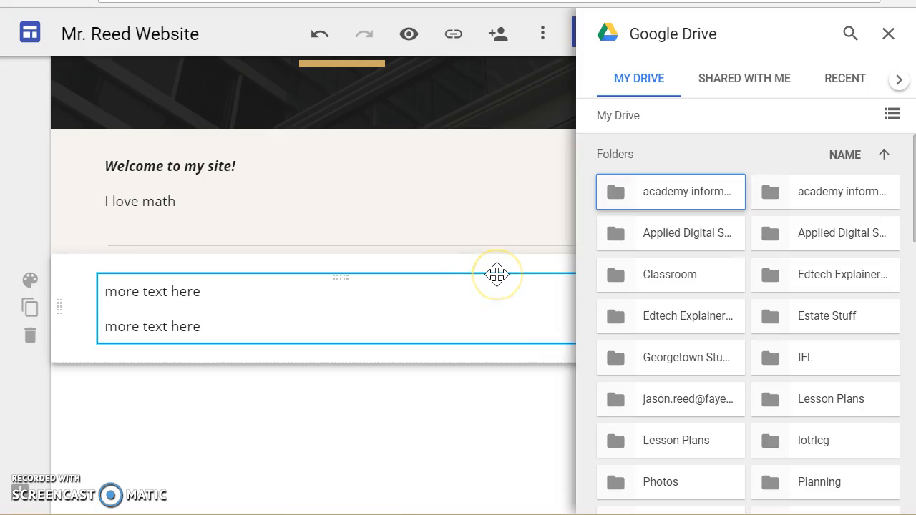
pyautogui.doubleClick(671, 194)
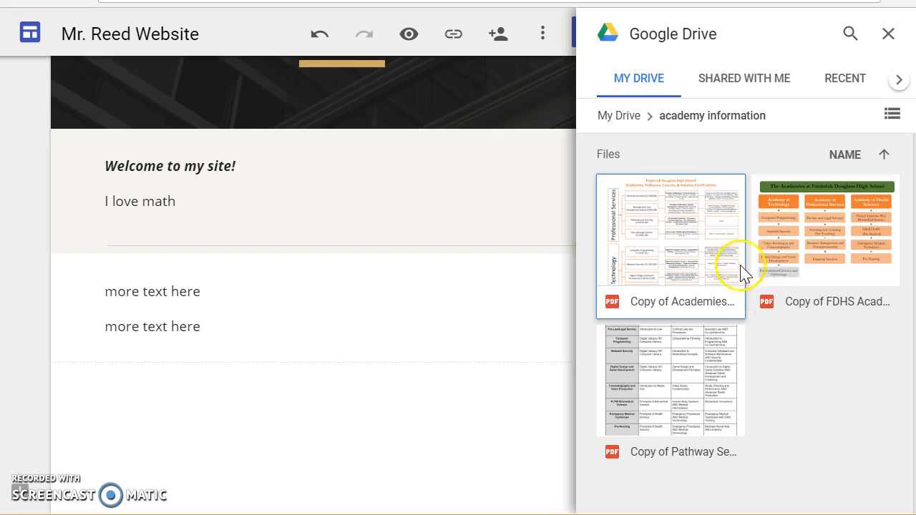
pyautogui.moveTo(799, 239); pyautogui.dragTo(547, 336)
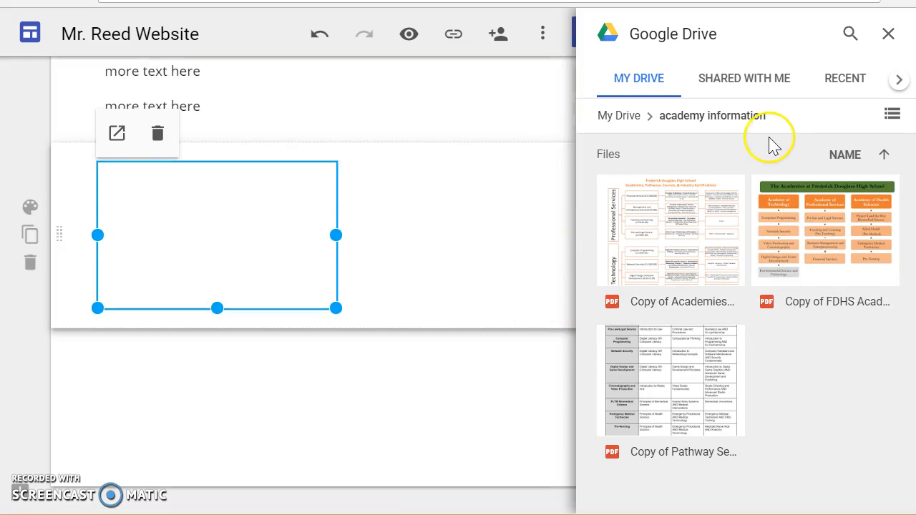
pyautogui.click(888, 34)
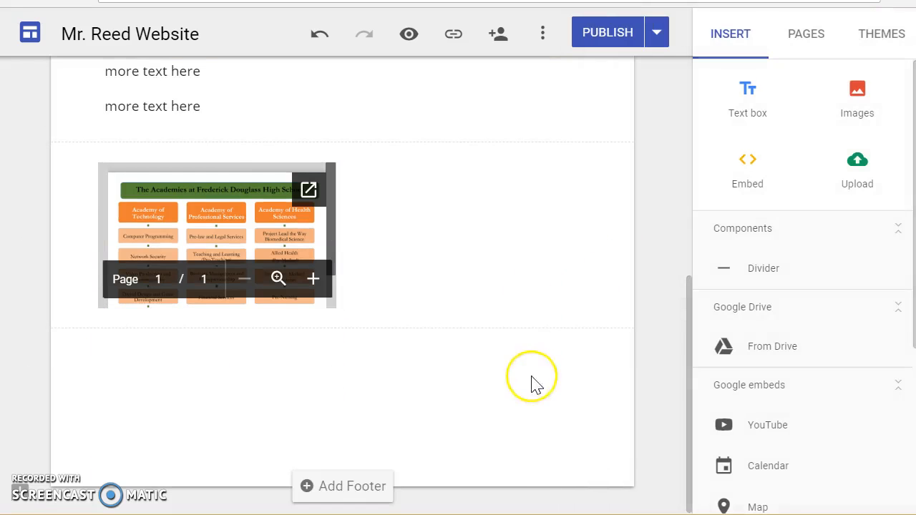
# Move the "more text here" text box into the PDF's section, beside the embedded document on its right.
pyautogui.scroll(3, 496, 364)
pyautogui.click(451, 306)
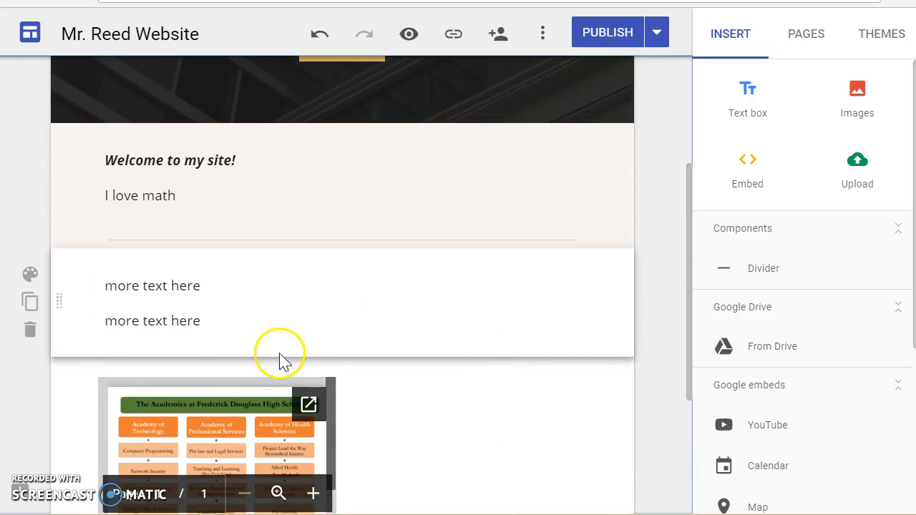
pyautogui.scroll(-3, 280, 358)
pyautogui.scroll(3, 224, 152)
pyautogui.scroll(-3, 261, 240)
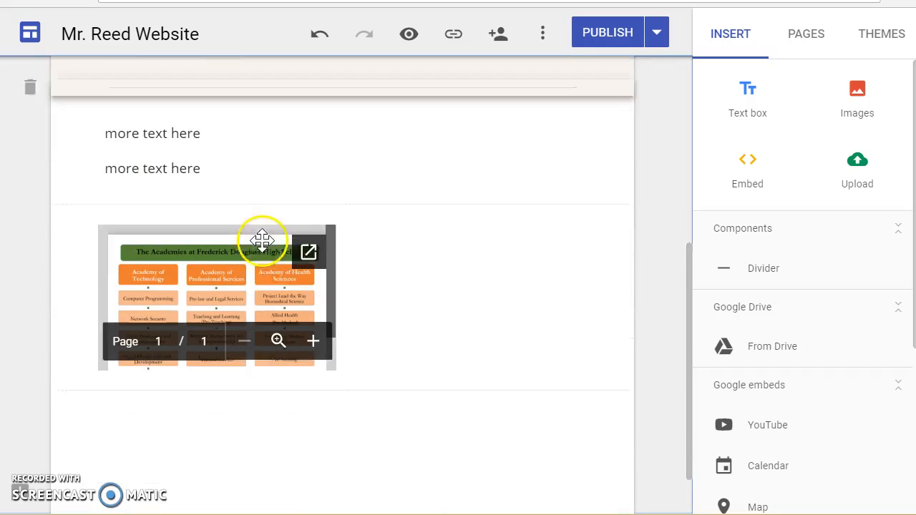
pyautogui.scroll(2, 317, 156)
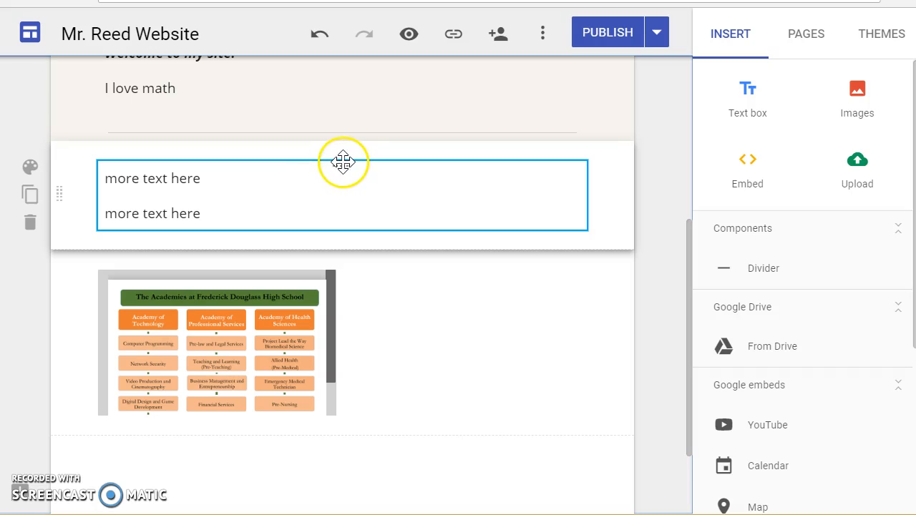
pyautogui.moveTo(342, 172); pyautogui.dragTo(422, 294)
# Narrow the "more text here" box from its left edge and widen the embedded PDF to the right into the freed space.
pyautogui.scroll(3, 393, 244)
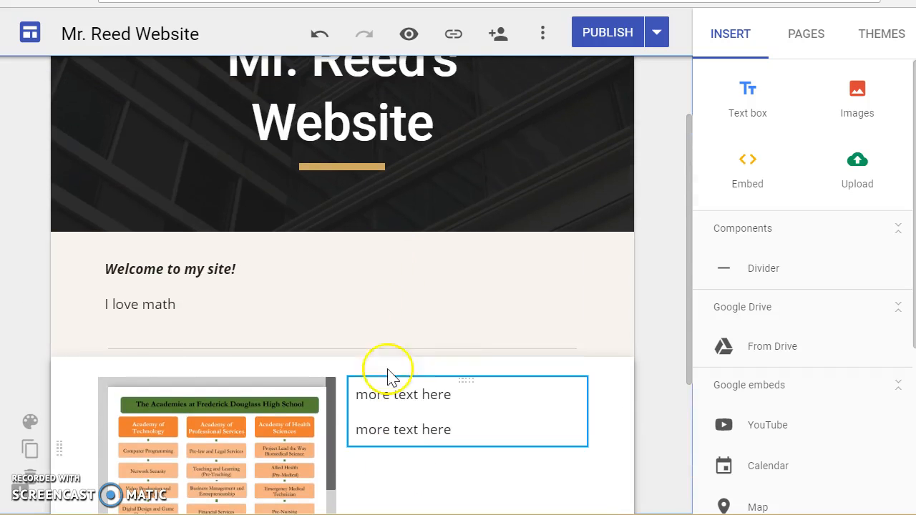
pyautogui.click(417, 428)
pyautogui.moveTo(348, 412); pyautogui.dragTo(472, 411)
pyautogui.click(305, 430)
pyautogui.scroll(-3, 306, 430)
pyautogui.moveTo(337, 236); pyautogui.dragTo(429, 231)
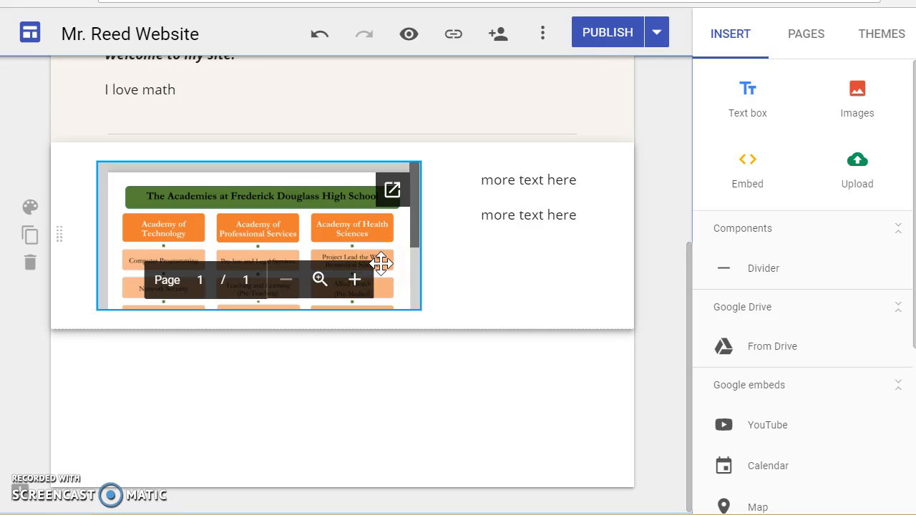
# Search Google images for "math" and insert the picture of assorted math symbols and numbers onto the page.
pyautogui.click(858, 89)
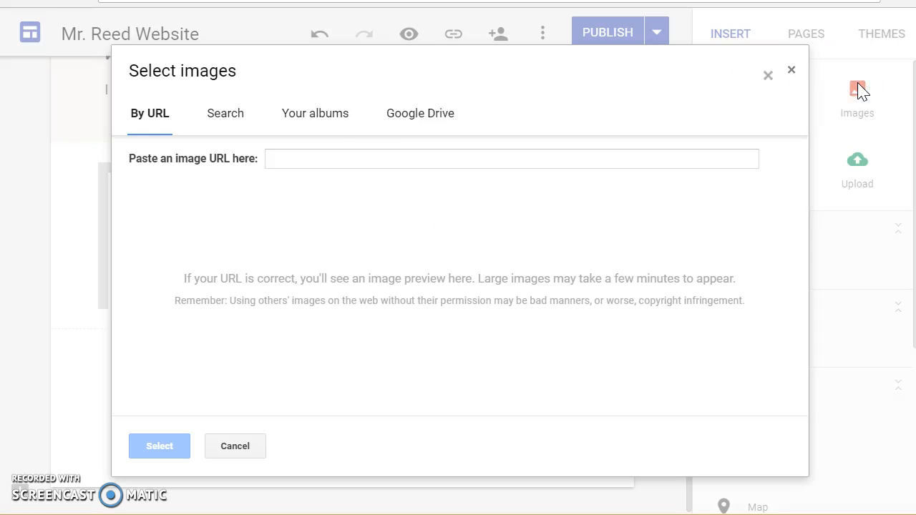
pyautogui.click(216, 116)
pyautogui.write('math')
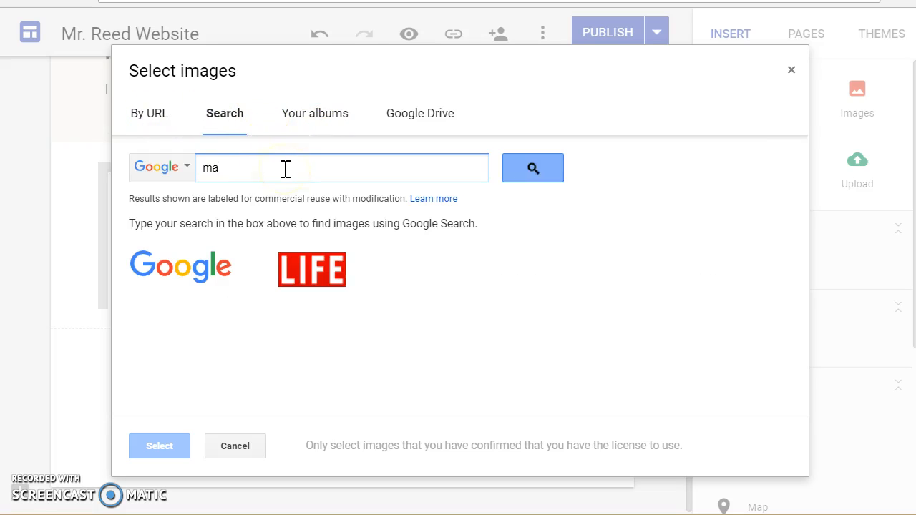
pyautogui.click(540, 169)
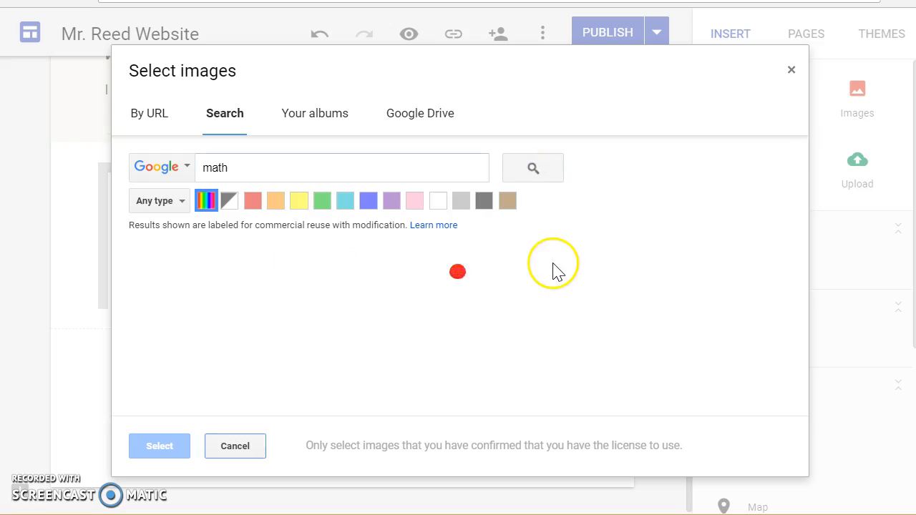
pyautogui.click(204, 305)
pyautogui.click(204, 305)
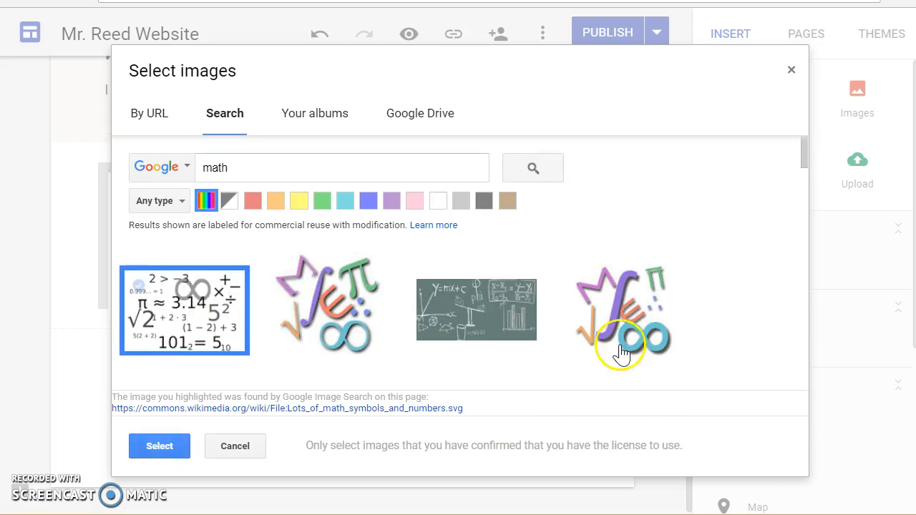
pyautogui.scroll(5, 422, 224)
pyautogui.scroll(-5, 422, 231)
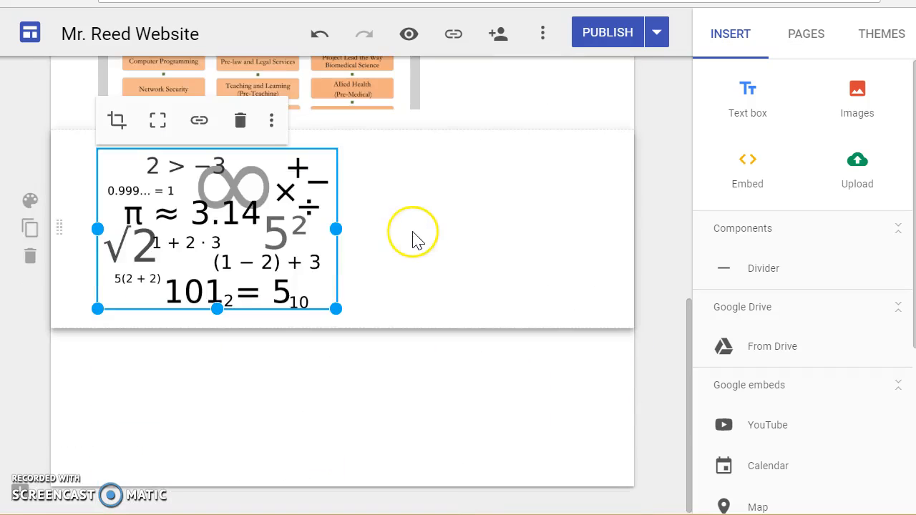
# Move the math symbols picture up into the "Welcome to my site!" section, between the "I love math" text and the divider.
pyautogui.scroll(2, 415, 239)
pyautogui.scroll(2, 269, 328)
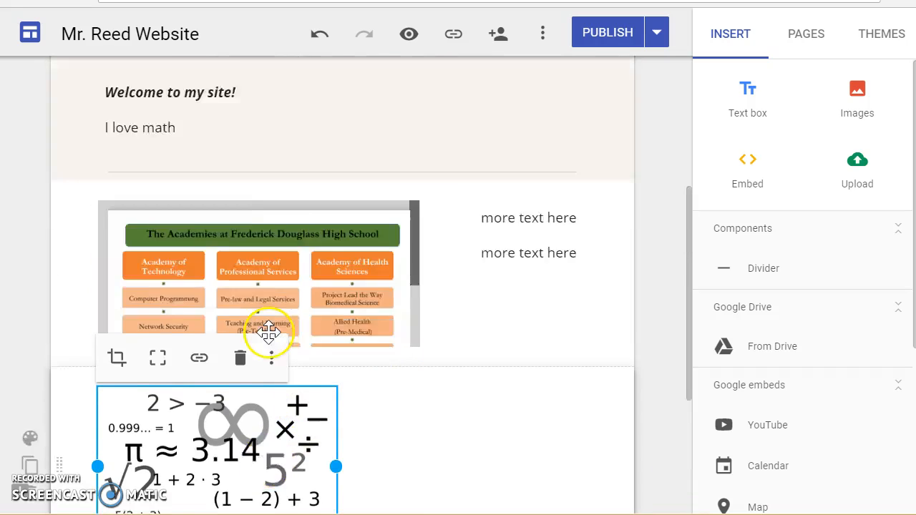
pyautogui.scroll(-1, 265, 338)
pyautogui.moveTo(272, 408); pyautogui.dragTo(440, 351)
pyautogui.scroll(-5, 411, 337)
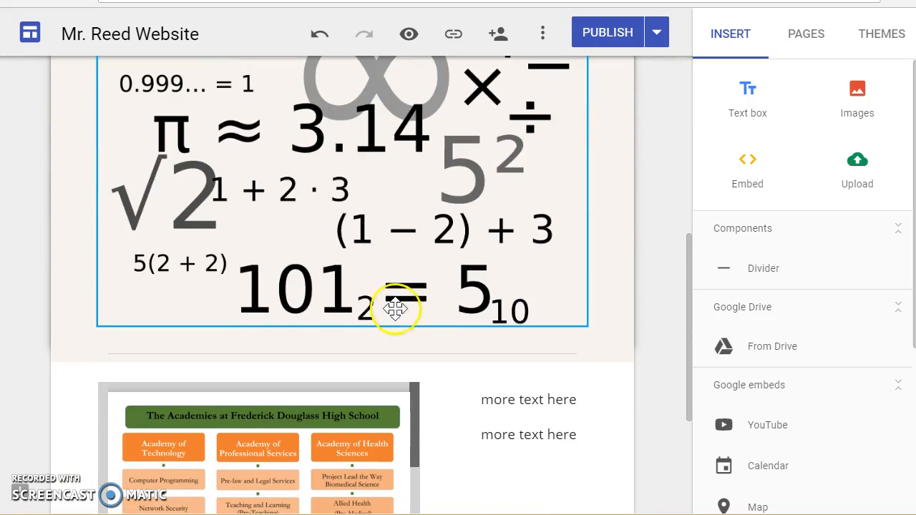
# Try to move the math picture beside the "Welcome to my site!" text box, on its right.
pyautogui.moveTo(346, 212); pyautogui.dragTo(440, 181)
pyautogui.scroll(5, 429, 188)
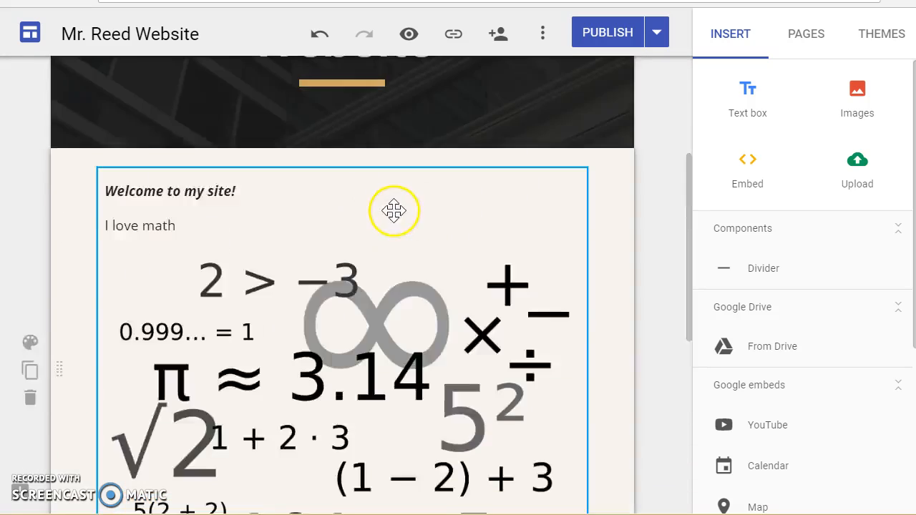
pyautogui.click(163, 266)
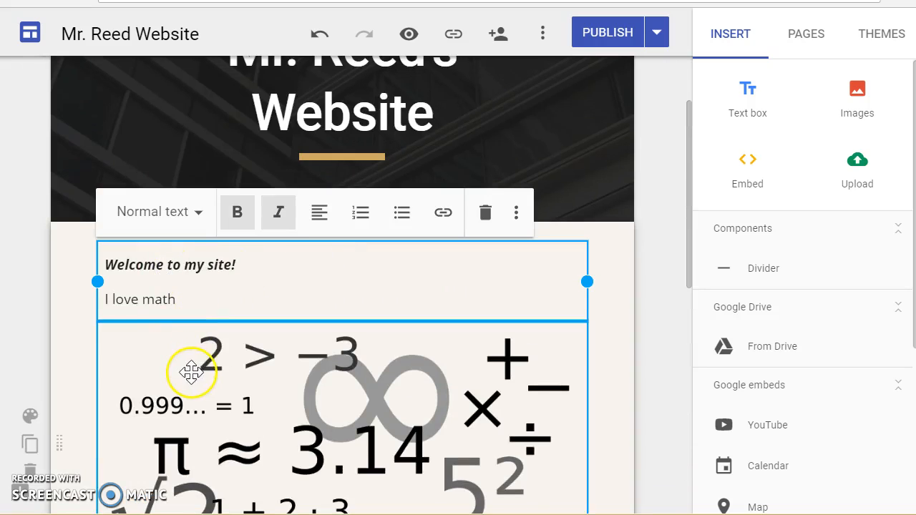
pyautogui.moveTo(213, 384); pyautogui.dragTo(599, 259)
pyautogui.click(187, 290)
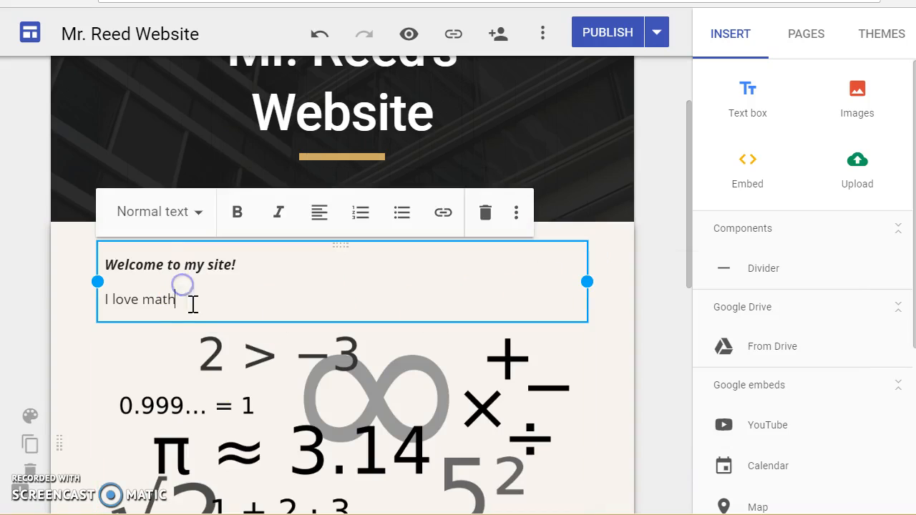
pyautogui.moveTo(279, 405); pyautogui.dragTo(590, 247)
pyautogui.scroll(-3, 375, 277)
pyautogui.click(243, 199)
pyautogui.scroll(1, 222, 205)
pyautogui.scroll(2, 221, 205)
pyautogui.click(109, 303)
pyautogui.click(117, 378)
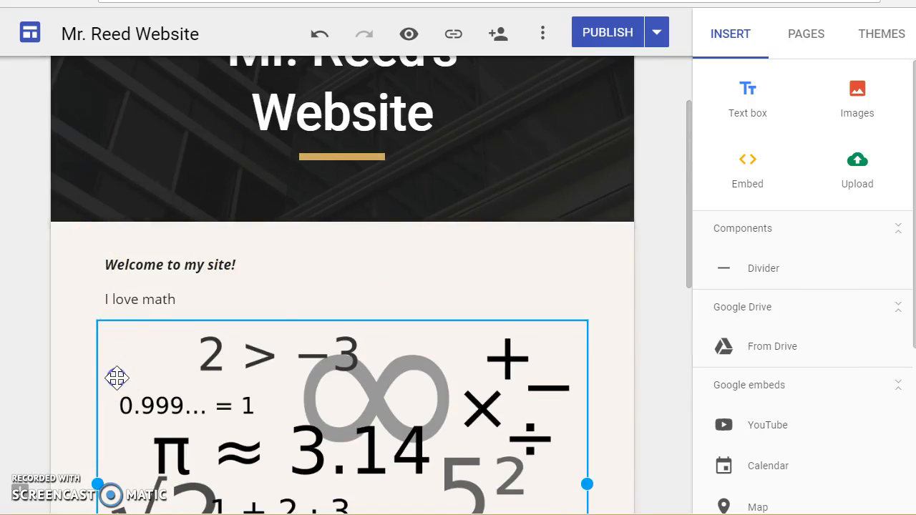
# Narrow the math picture from its left side so it fills only the right part of the welcome section.
pyautogui.scroll(-3, 113, 402)
pyautogui.scroll(-1, 113, 402)
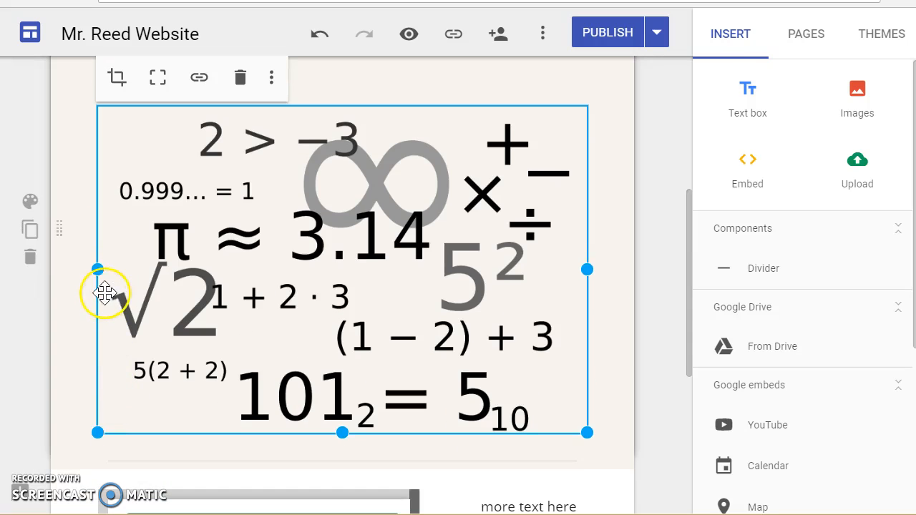
pyautogui.click(111, 435)
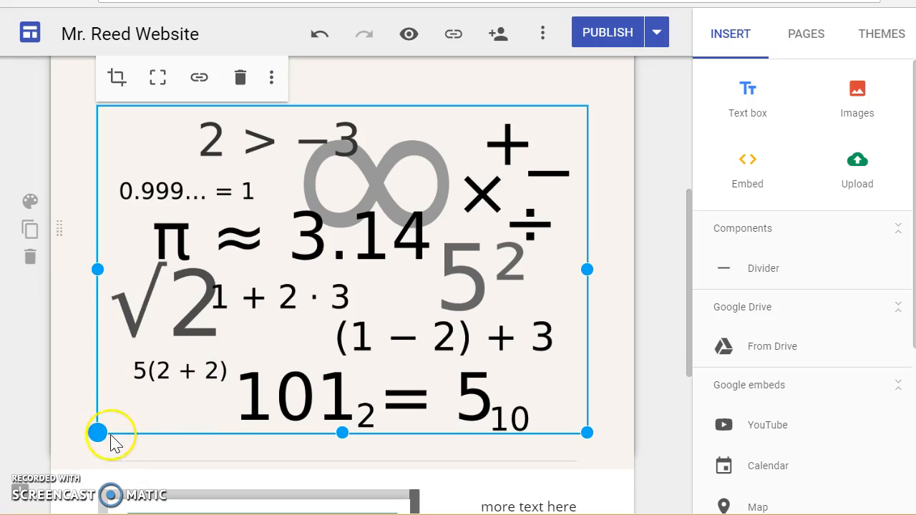
pyautogui.moveTo(95, 432); pyautogui.dragTo(394, 321)
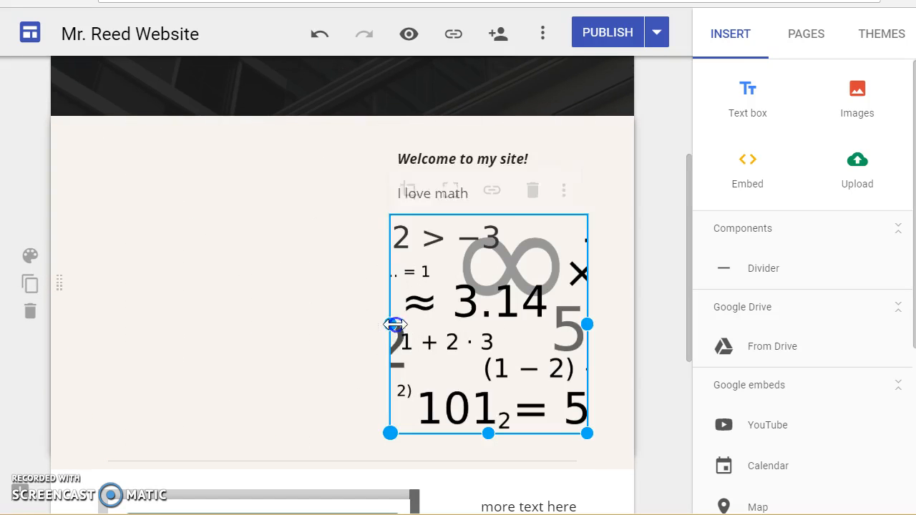
# Move the "Welcome to my site!" text box into the empty space to the left of the math picture.
pyautogui.click(280, 260)
pyautogui.click(403, 165)
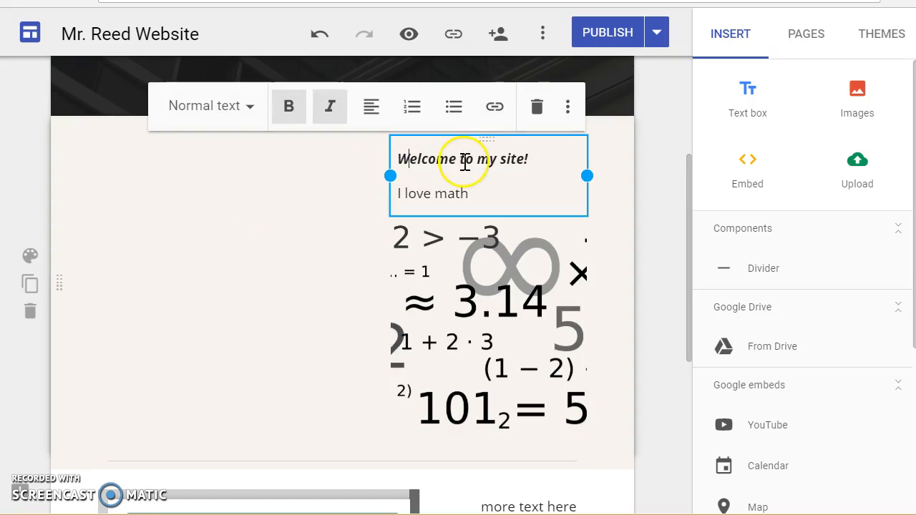
pyautogui.moveTo(491, 139); pyautogui.dragTo(247, 272)
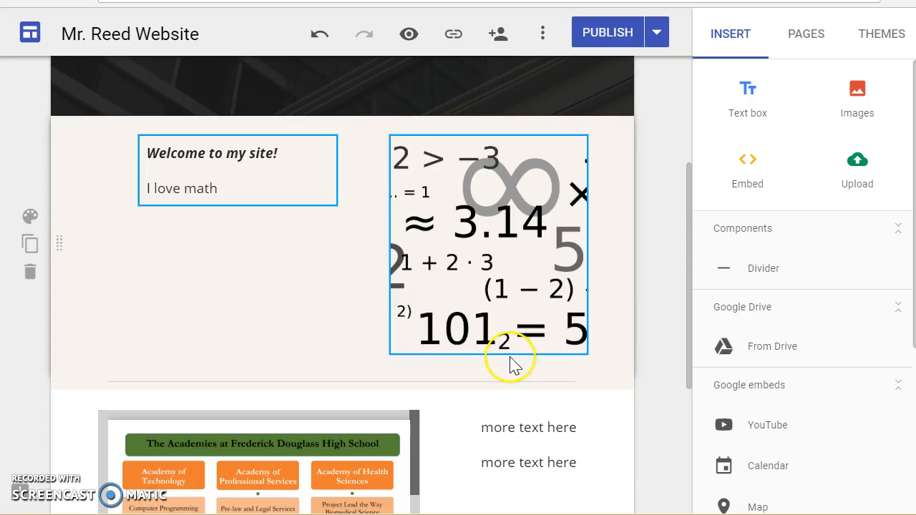
pyautogui.click(669, 252)
pyautogui.scroll(2, 652, 261)
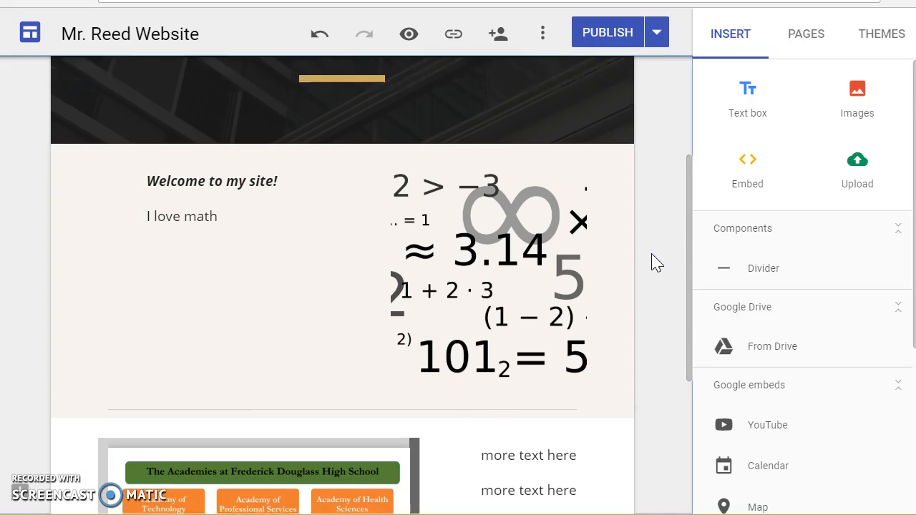
pyautogui.click(511, 278)
pyautogui.click(512, 278)
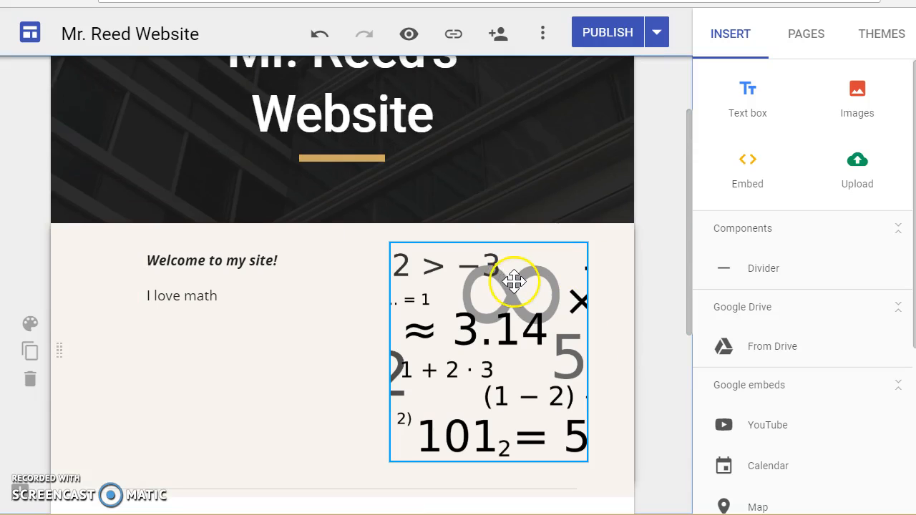
pyautogui.scroll(-5, 512, 282)
pyautogui.scroll(3, 514, 286)
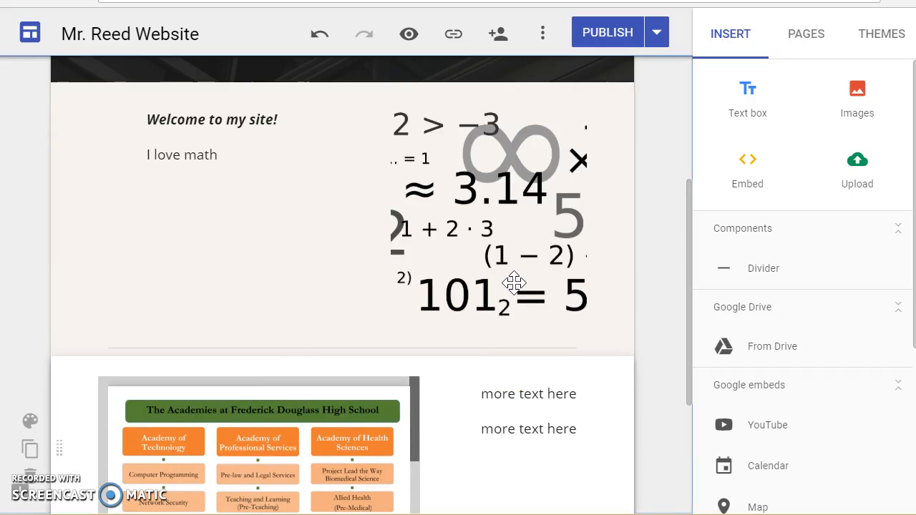